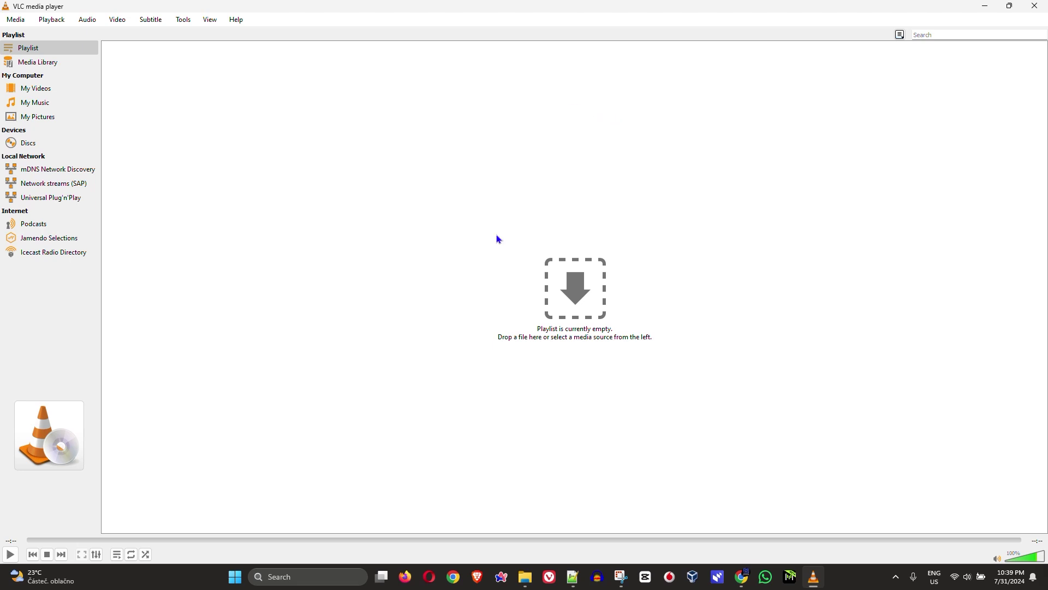
Mute VLC, then raise its volume from a low level to 125%
click(997, 558)
click(1014, 558)
drag(1014, 558, 1044, 556)
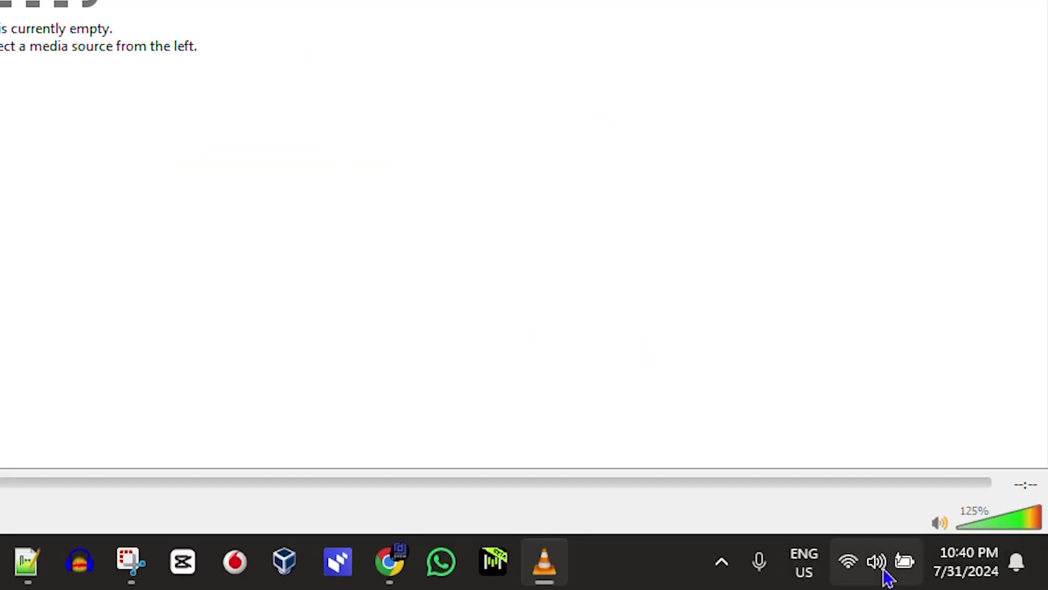
Review the sound output devices list in Windows quick settings
click(886, 574)
click(1007, 417)
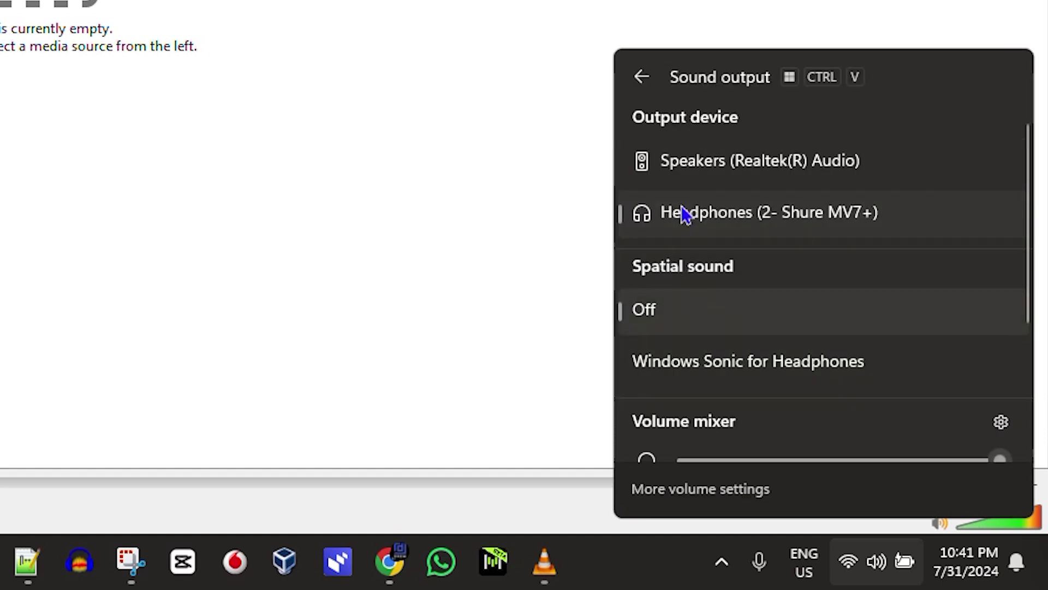
click(600, 585)
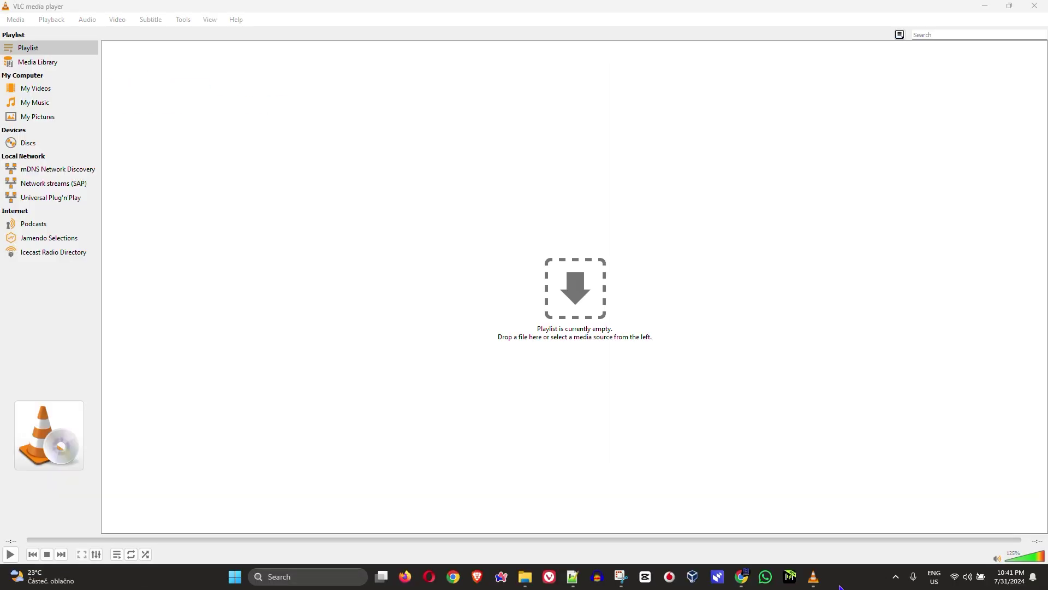
Open VLC's audio preferences and dismiss the update check window
click(87, 19)
mouse_move(113, 49)
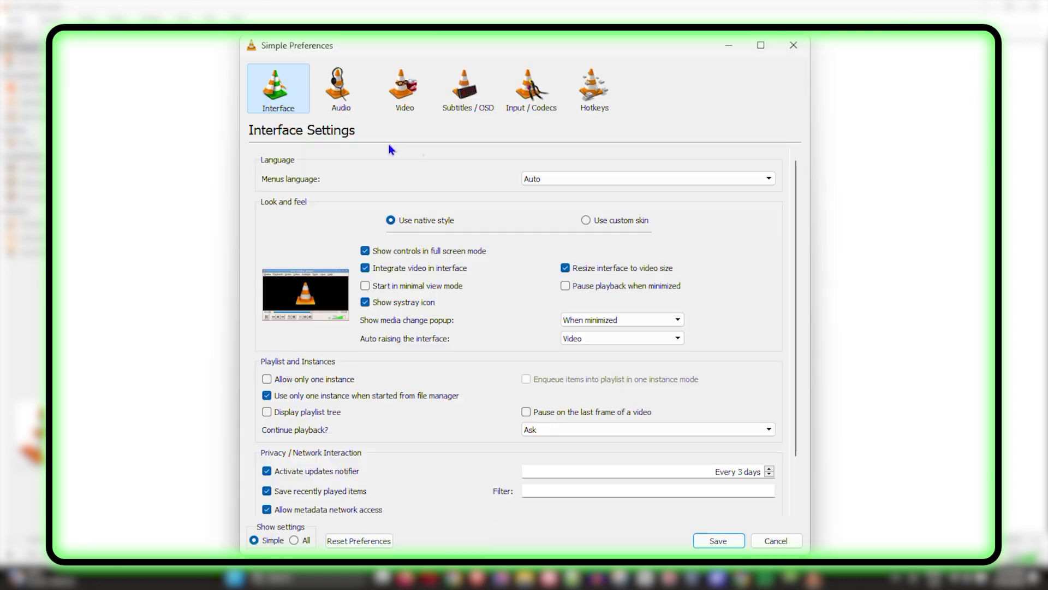
click(304, 94)
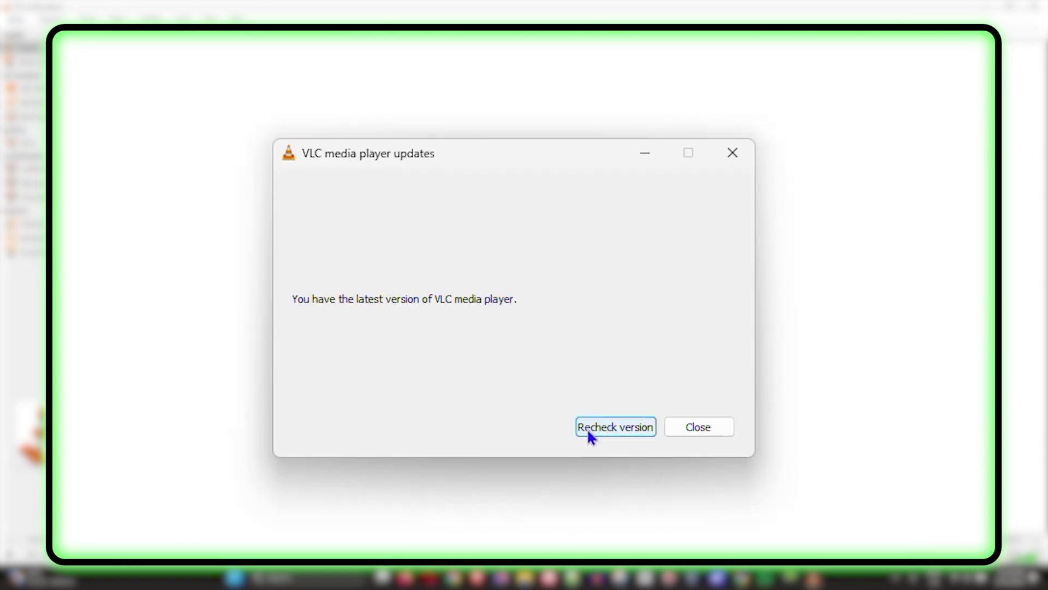
click(732, 153)
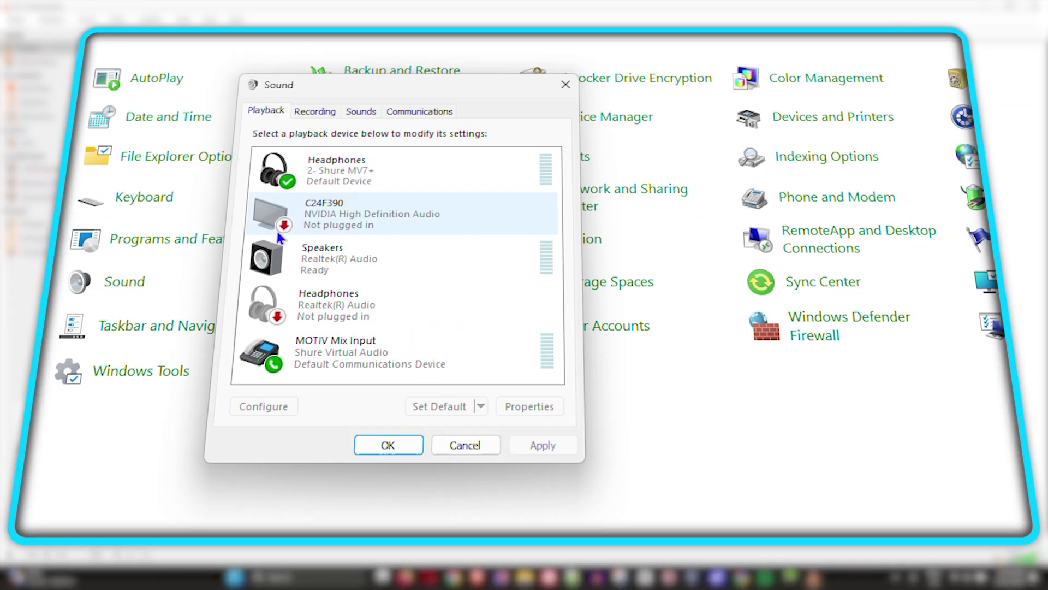
Inspect the Headphones device properties and Realtek speakers driver, then open the Duang AI Tab video
right_click(375, 160)
click(424, 306)
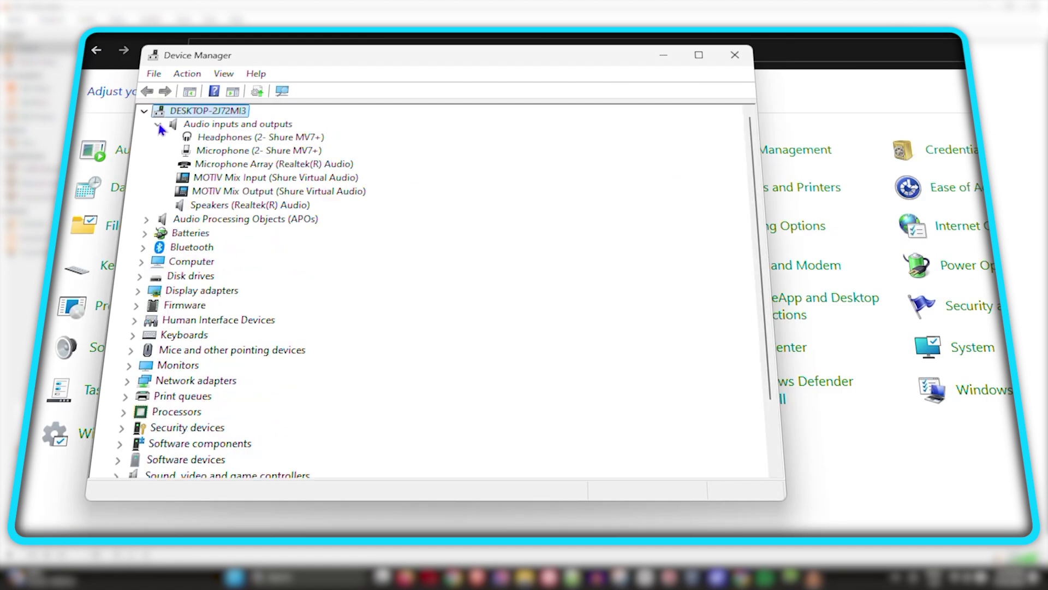
click(294, 204)
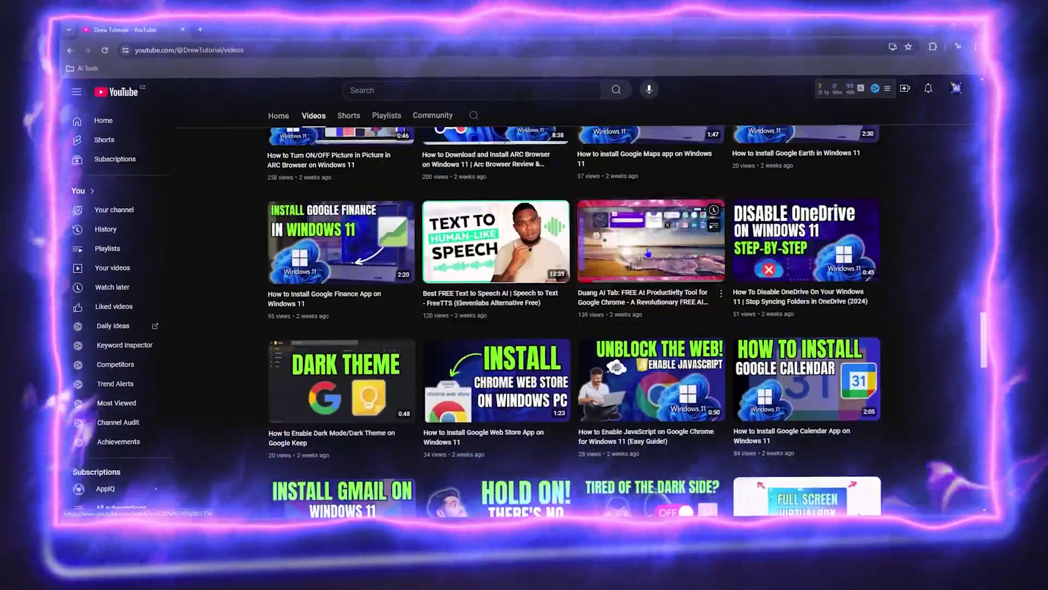
click(648, 253)
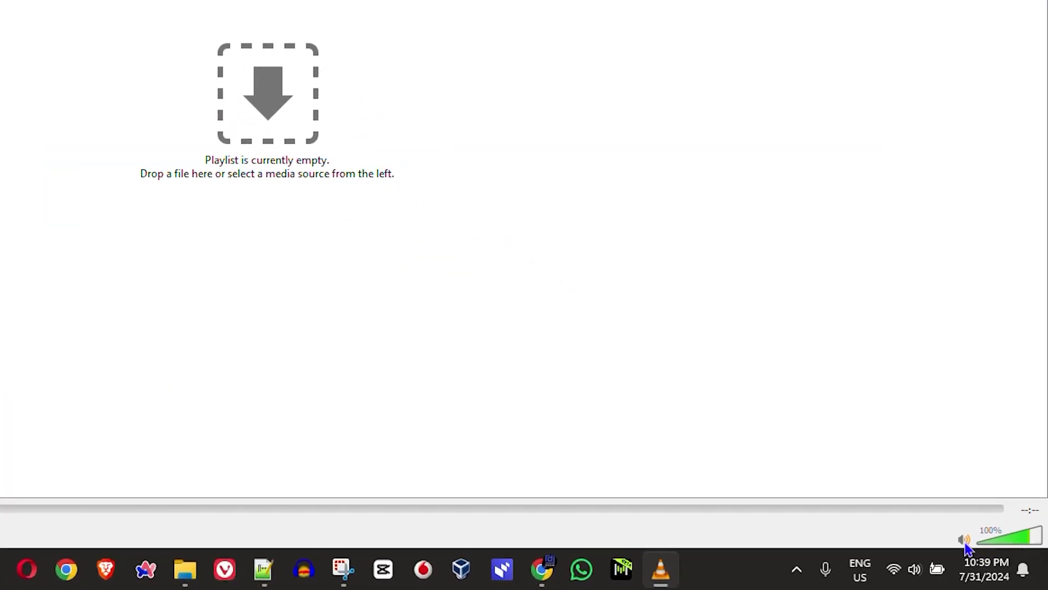
Toggle VLC's mute and drag its volume slider from 5% up to 125%
click(938, 524)
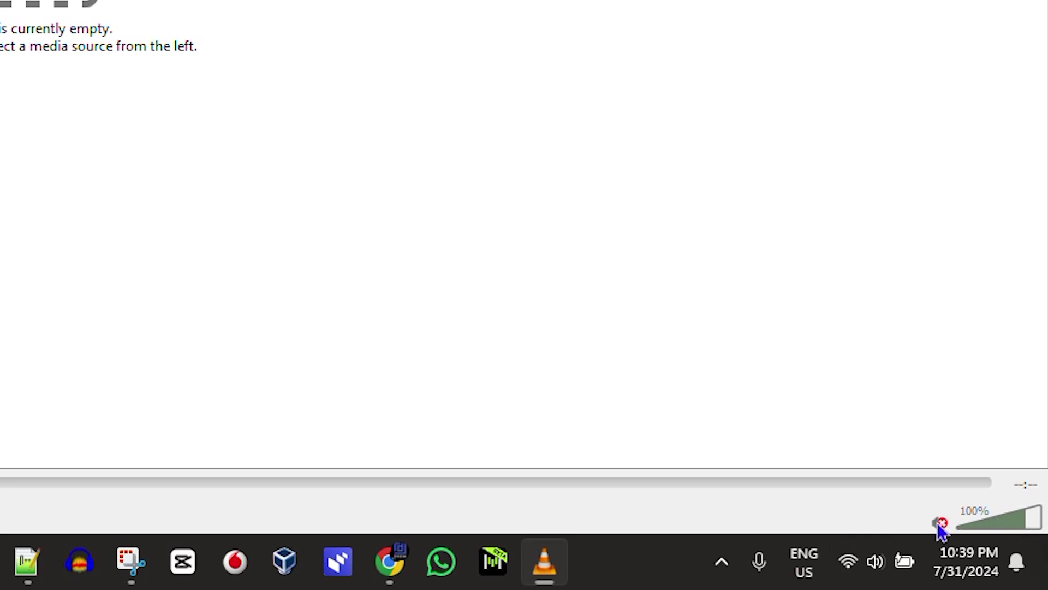
scroll(940, 527, down, 19)
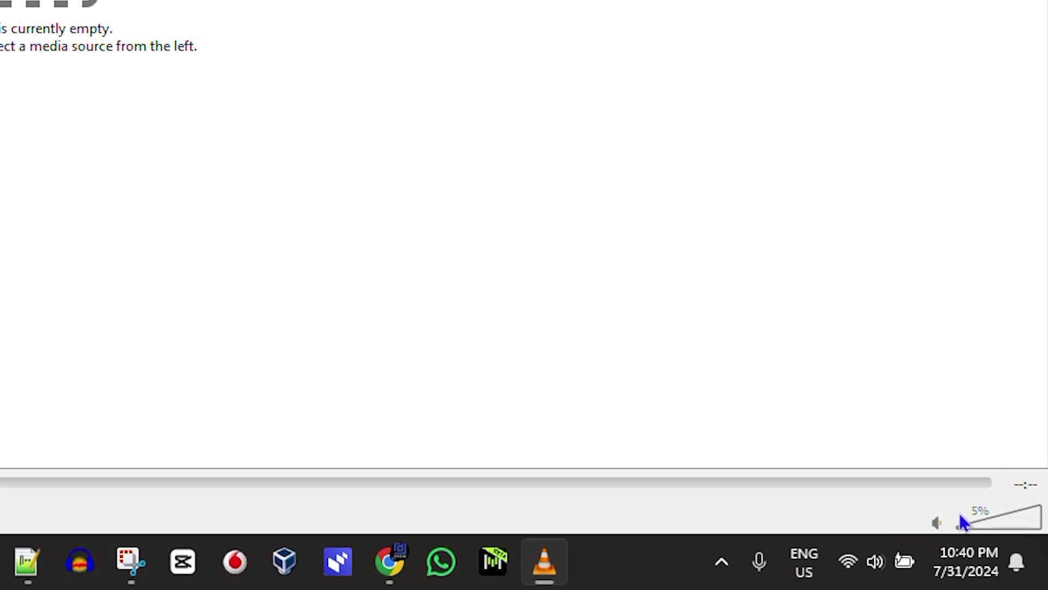
scroll(958, 527, up, 2)
drag(958, 526, 1041, 512)
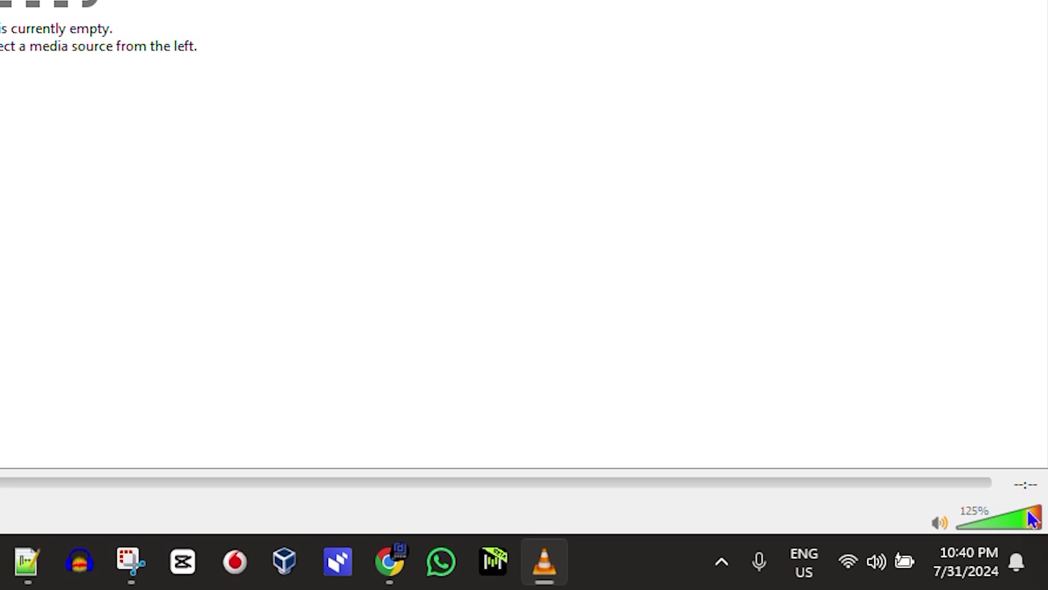
click(886, 574)
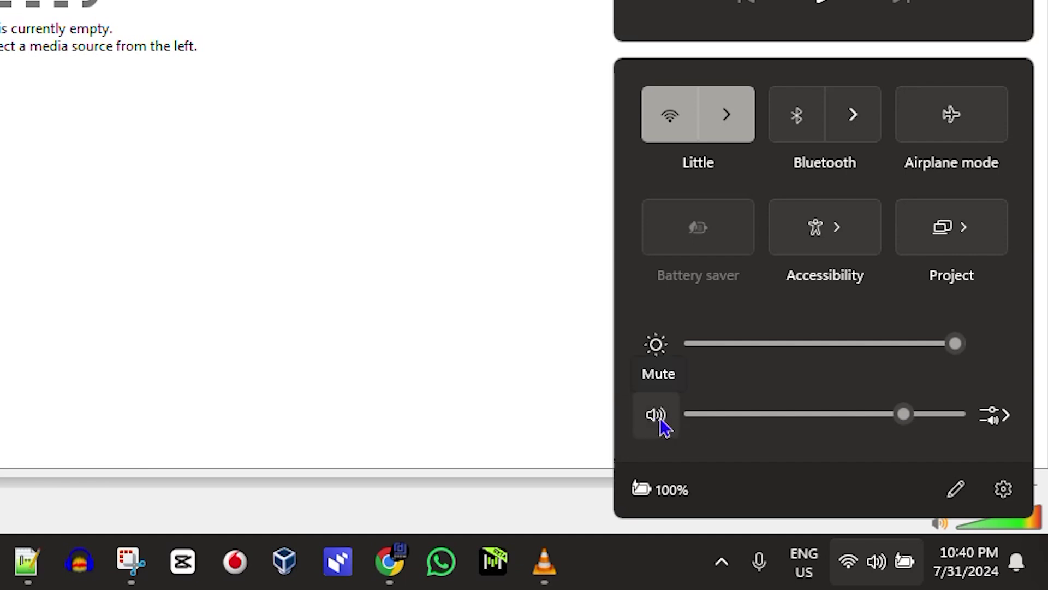
click(997, 417)
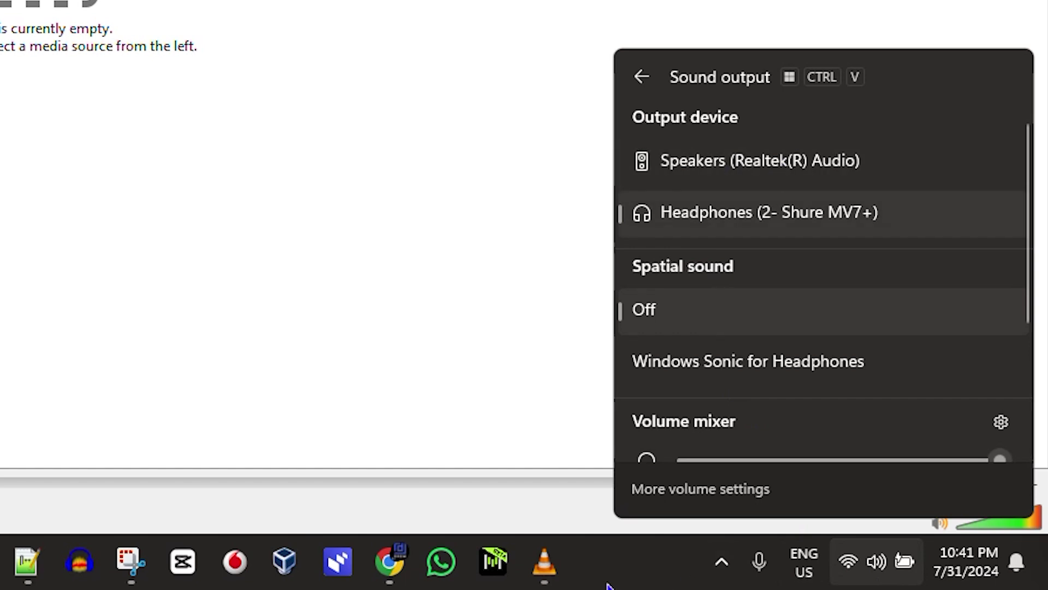
click(602, 583)
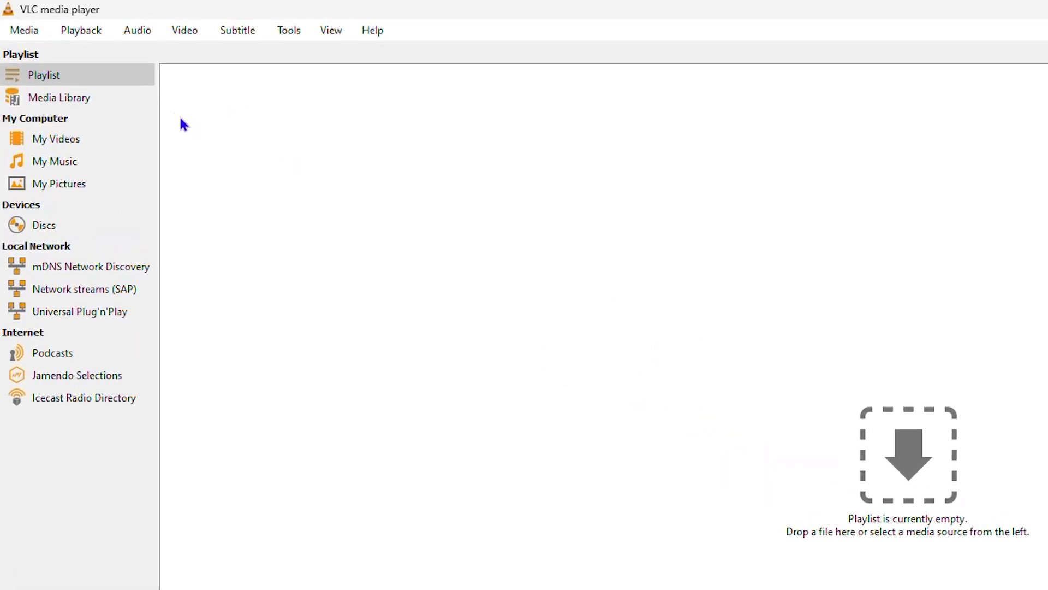
click(136, 33)
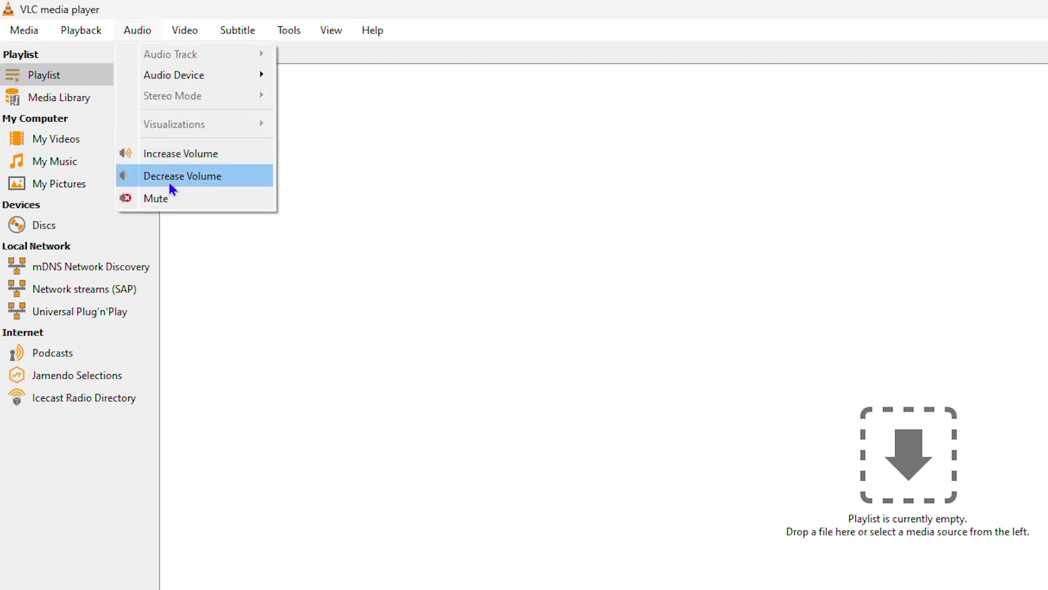
mouse_move(184, 87)
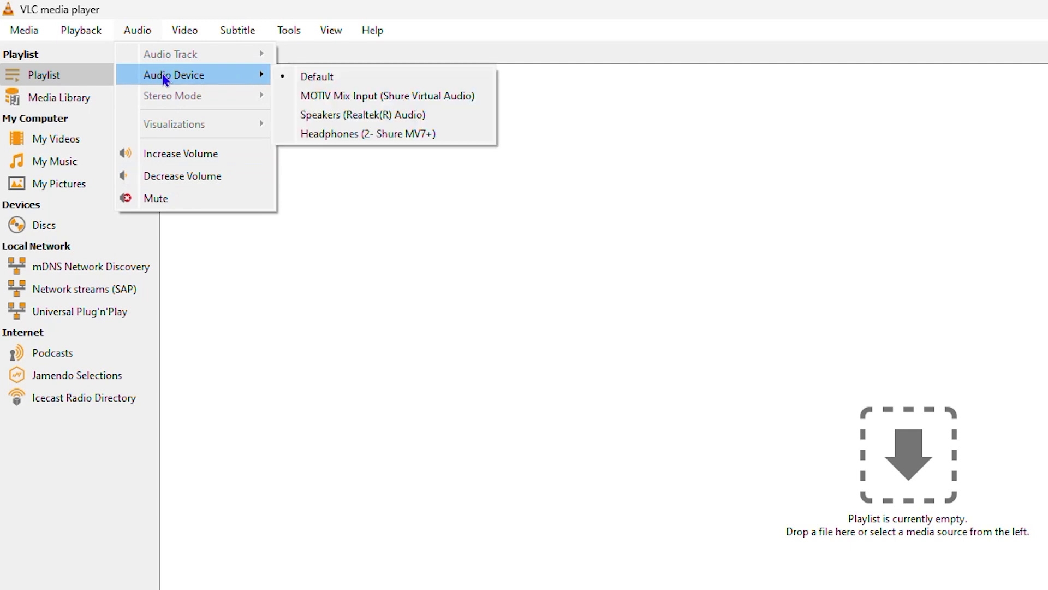
mouse_move(238, 81)
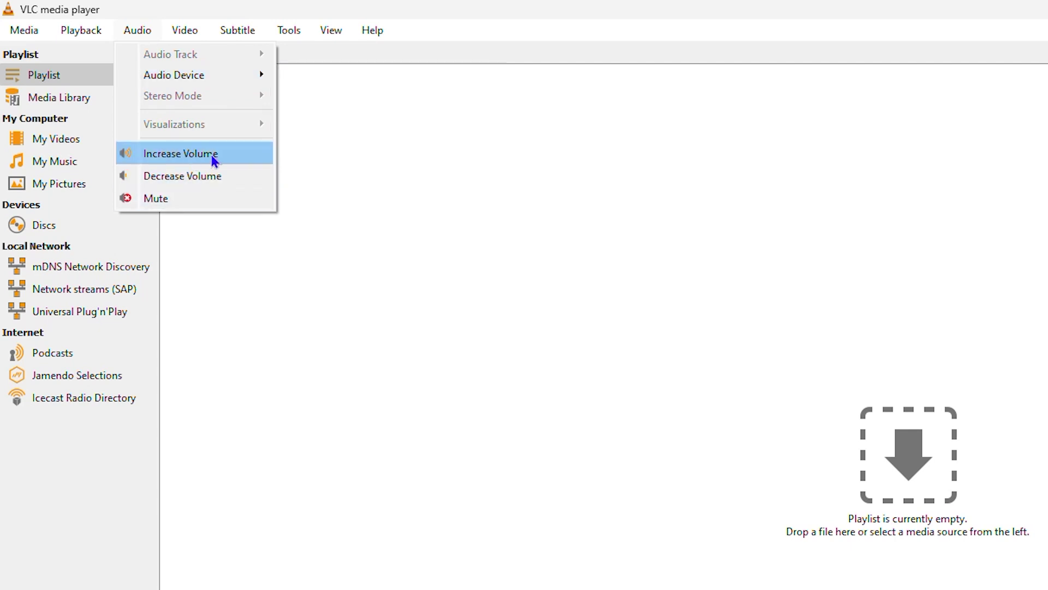
mouse_move(190, 38)
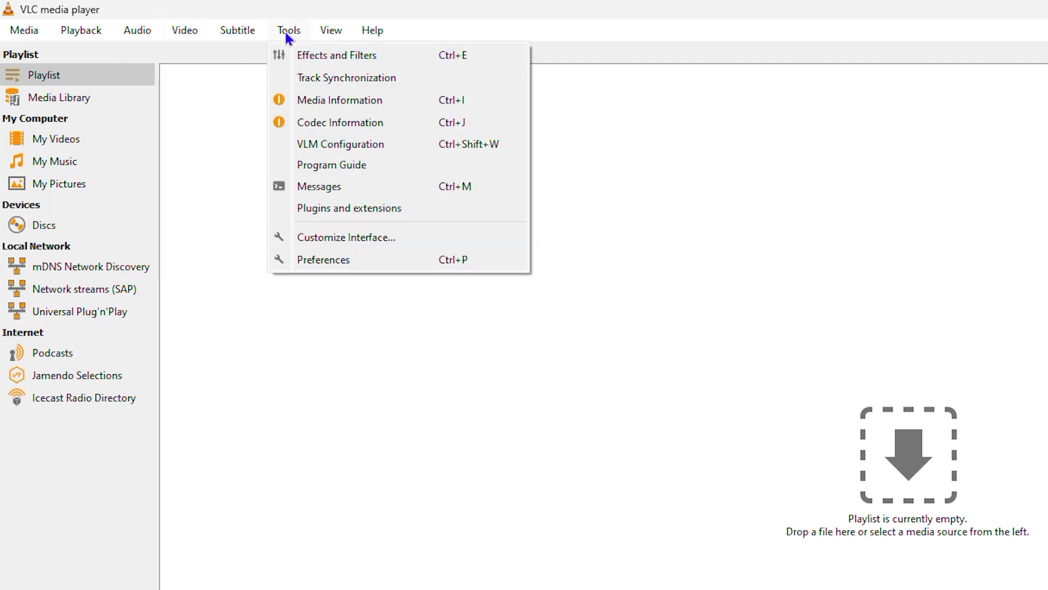
click(329, 258)
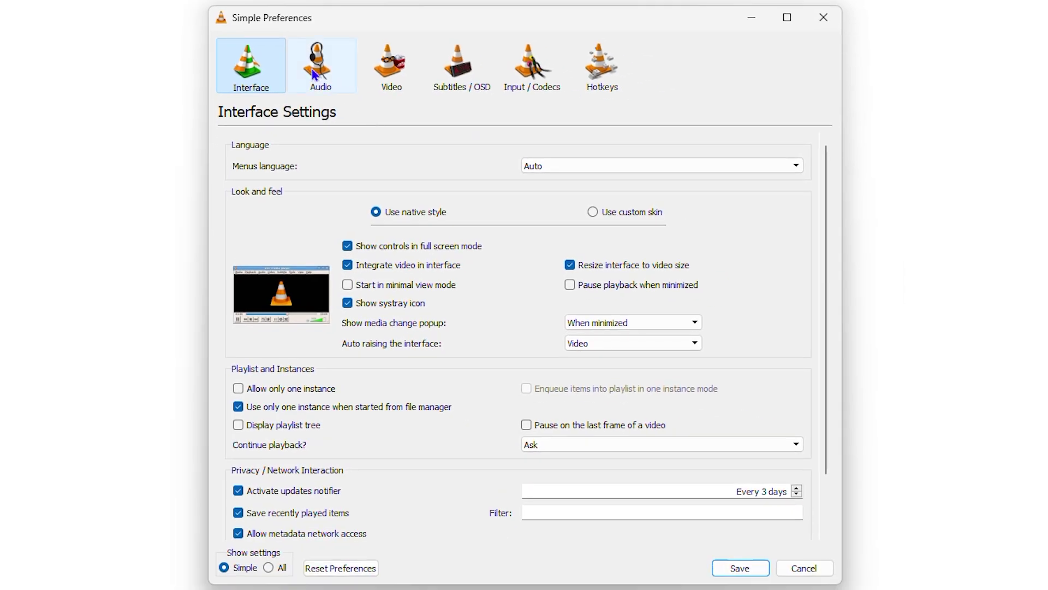
click(443, 121)
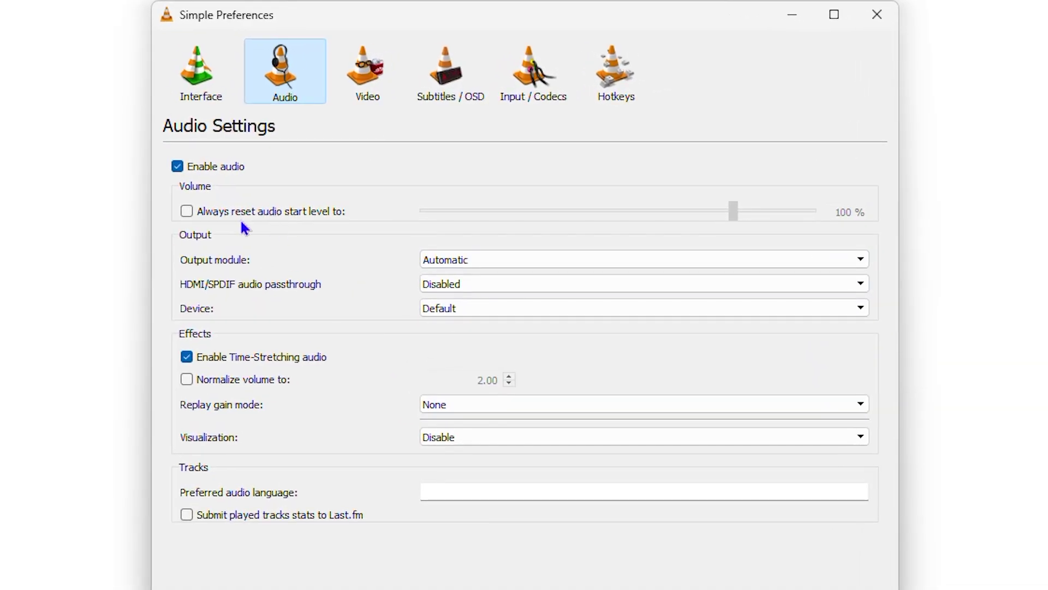
click(183, 172)
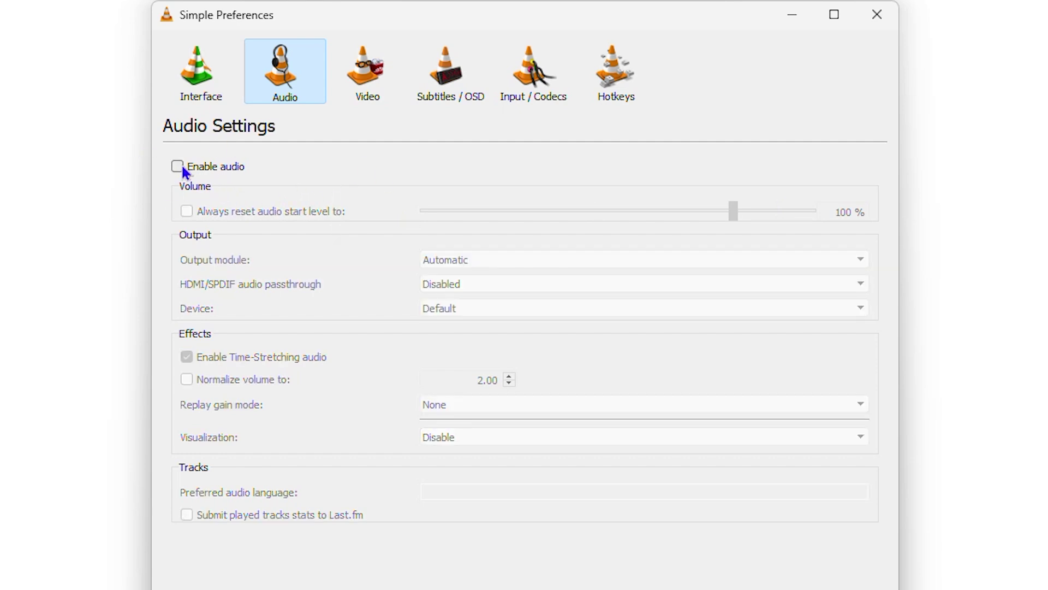
click(180, 168)
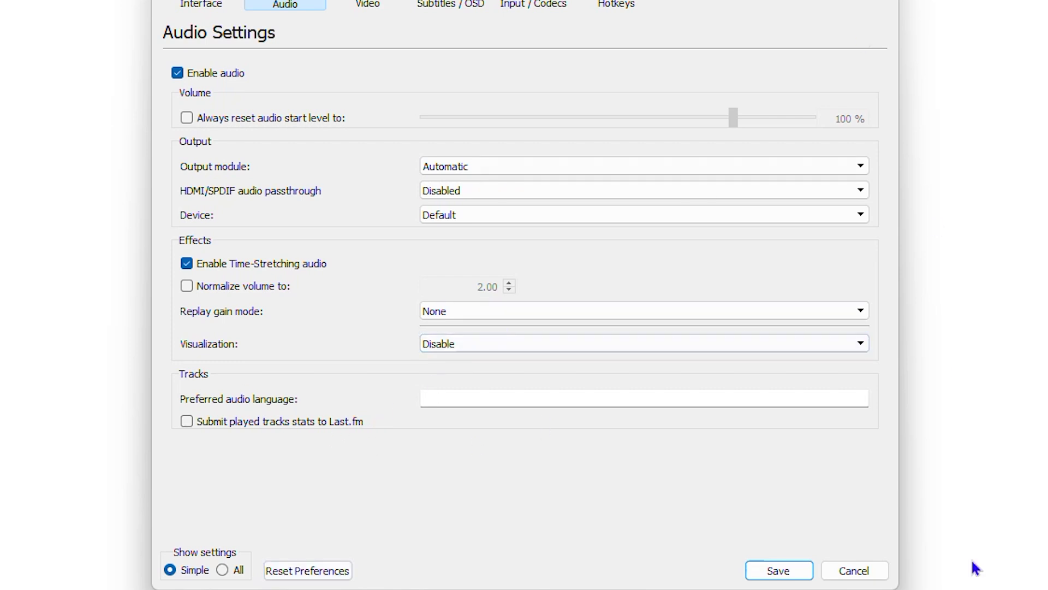
click(830, 571)
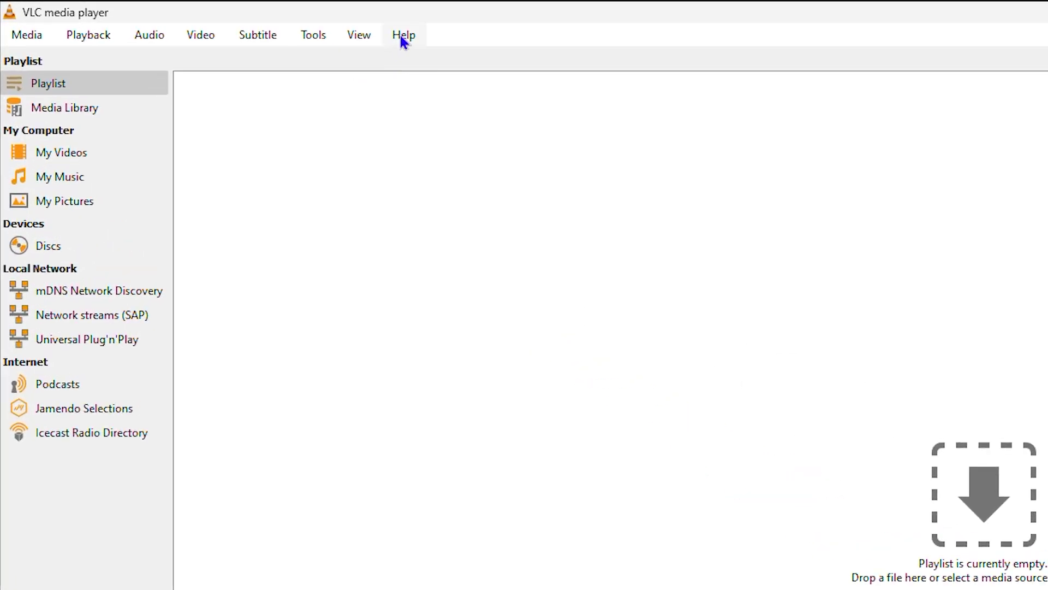
Run Help > Check for Updates, confirm VLC is already the latest version, and close the dialog
click(402, 34)
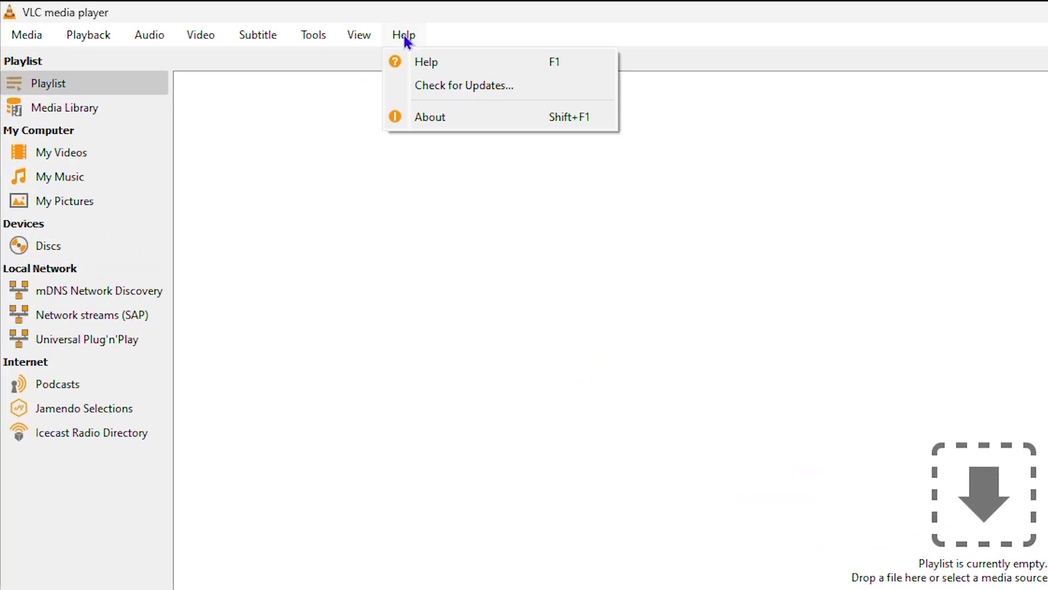
click(452, 86)
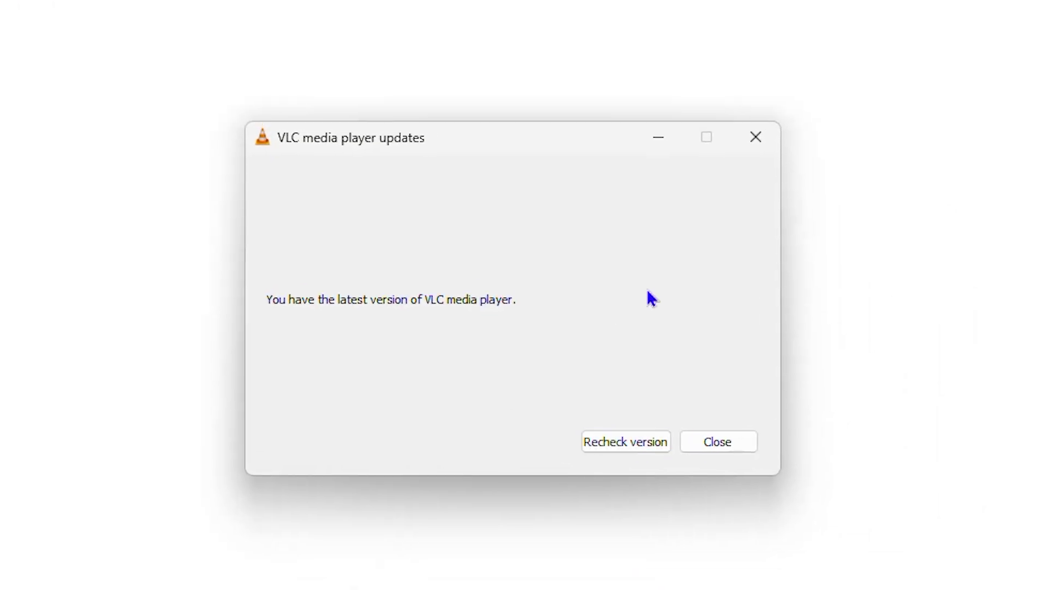
click(613, 440)
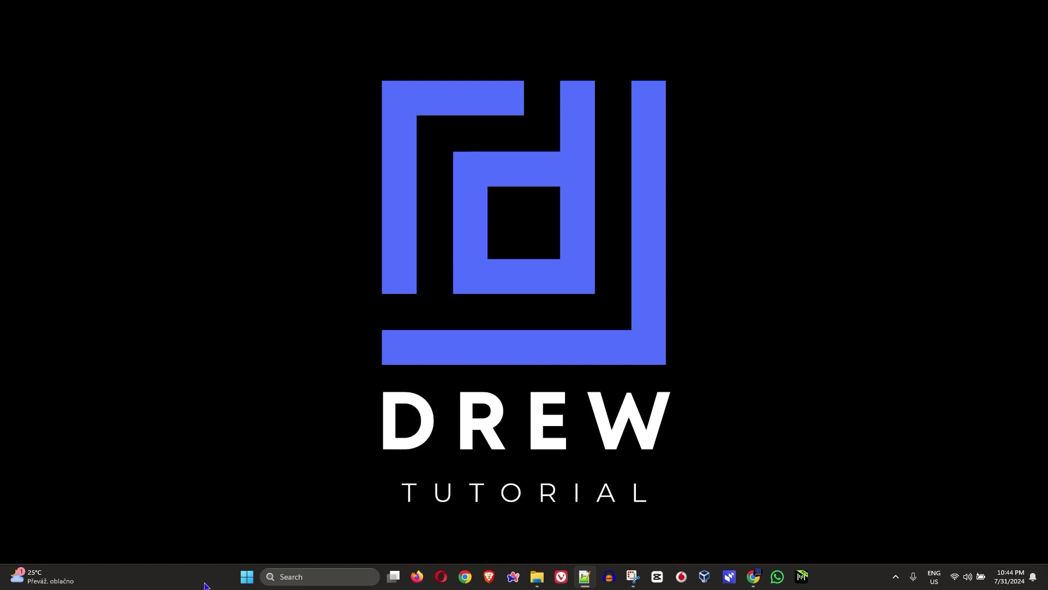
Search 'contro' from the Start menu and launch Control Panel
click(240, 582)
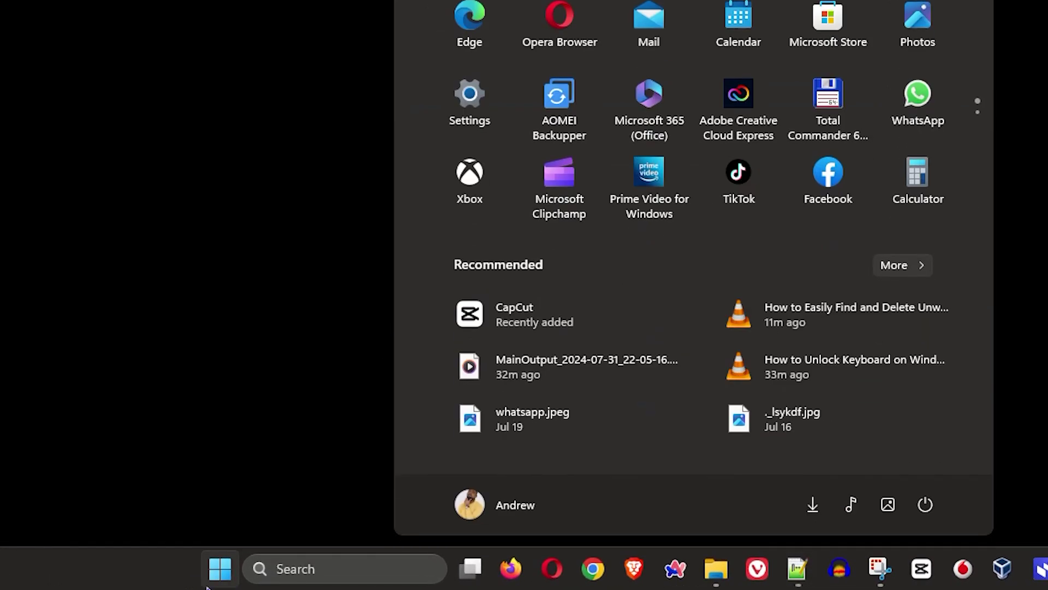
text(contro)
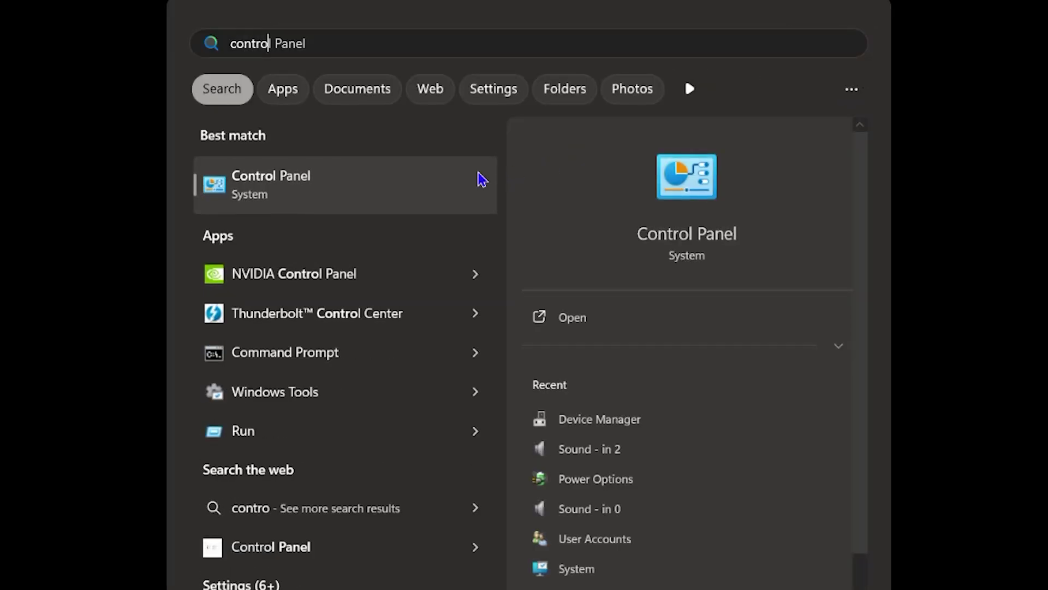
click(293, 182)
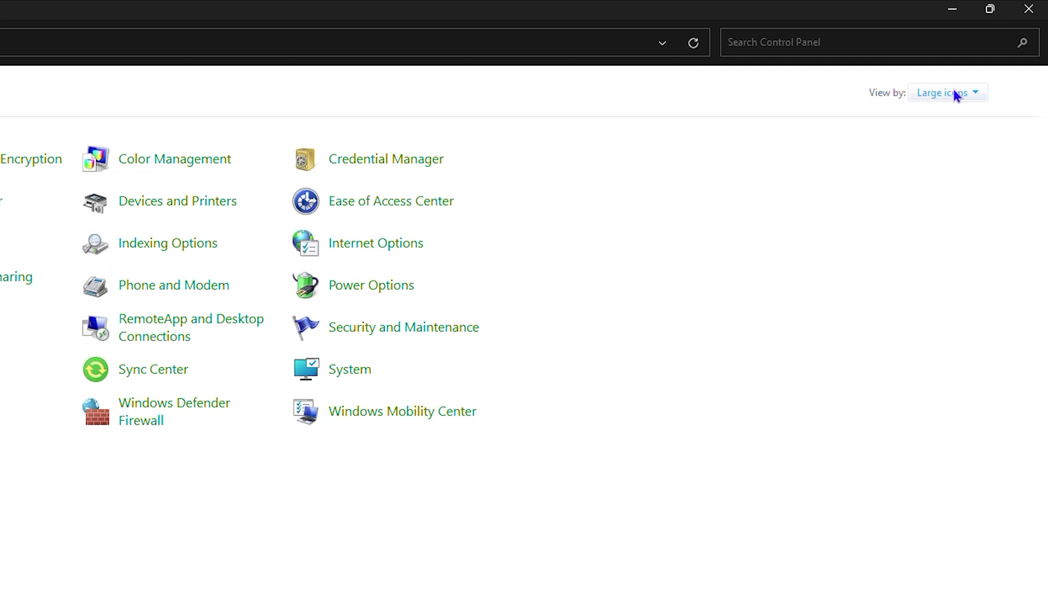
Set Control Panel's View by to Large icons, then open Sound
click(955, 95)
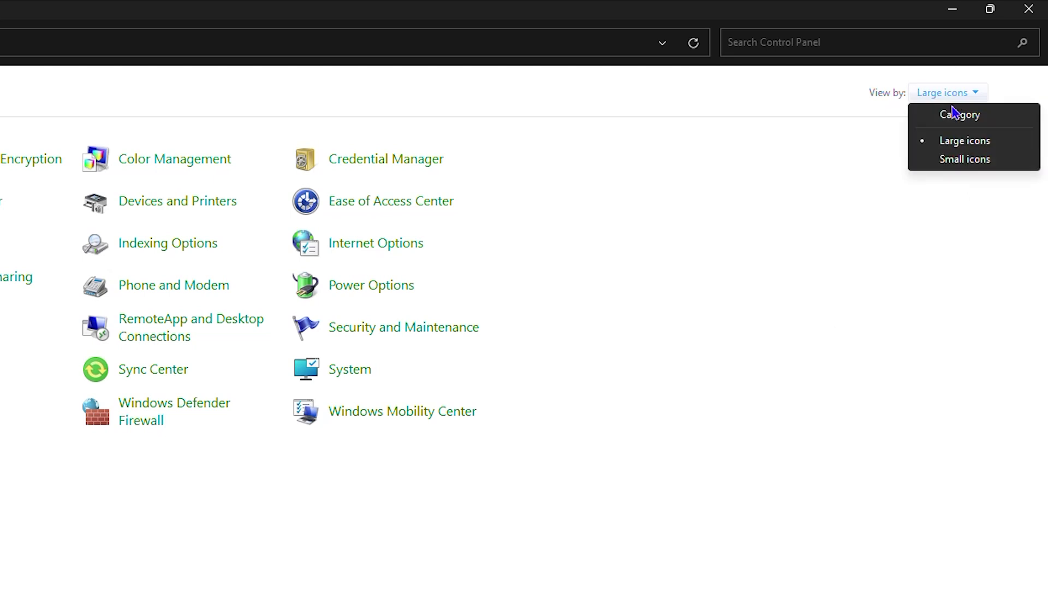
click(971, 163)
click(951, 92)
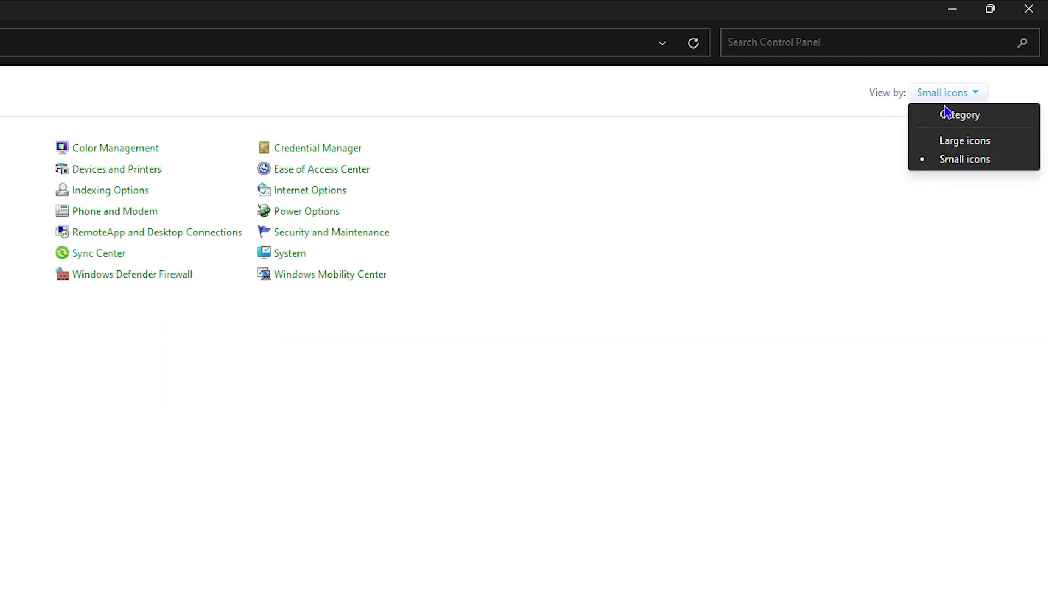
click(958, 113)
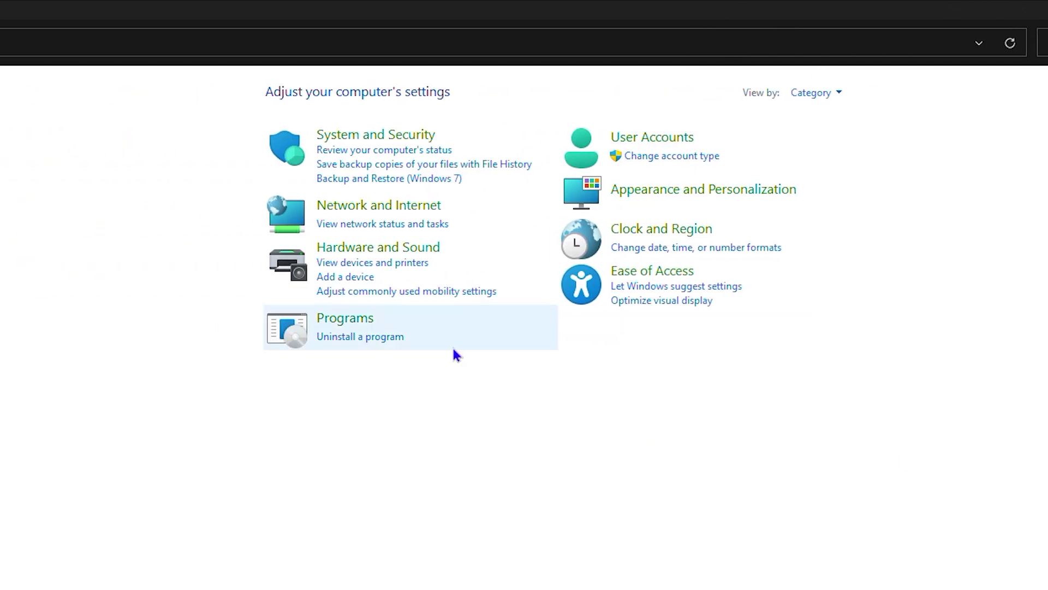
click(835, 93)
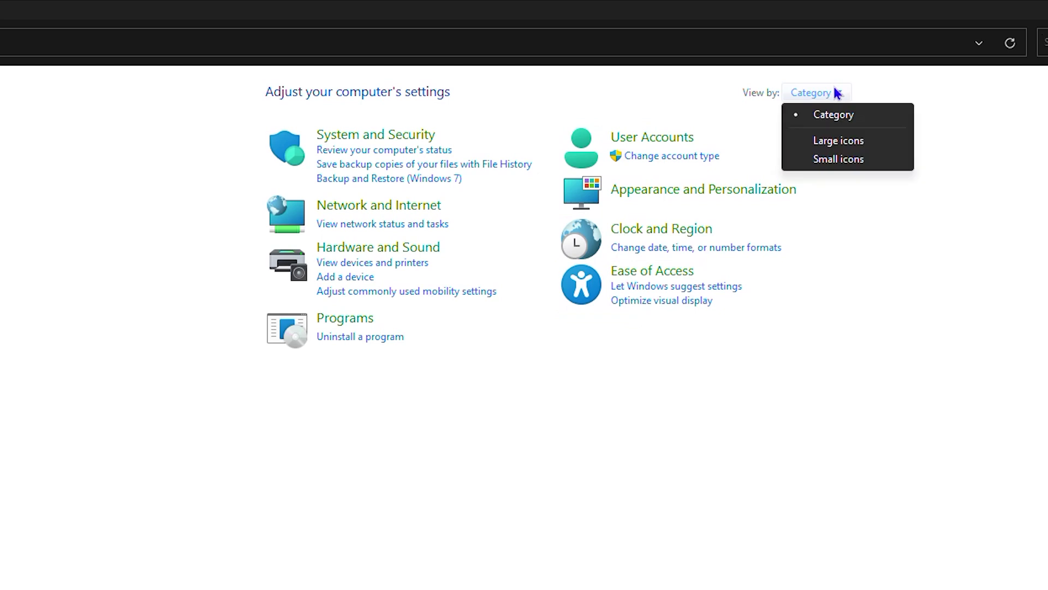
click(826, 141)
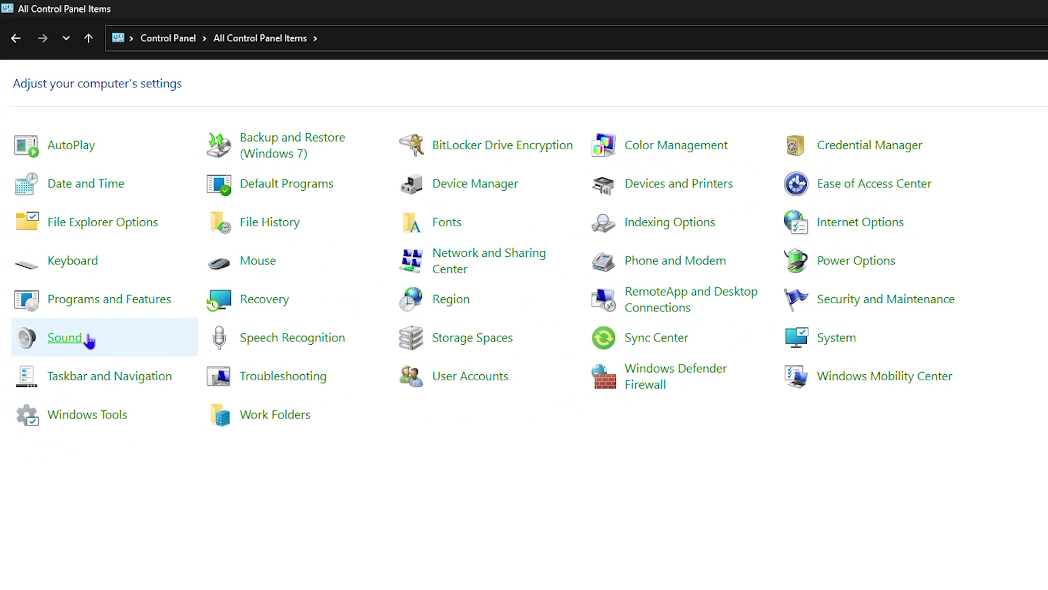
click(82, 341)
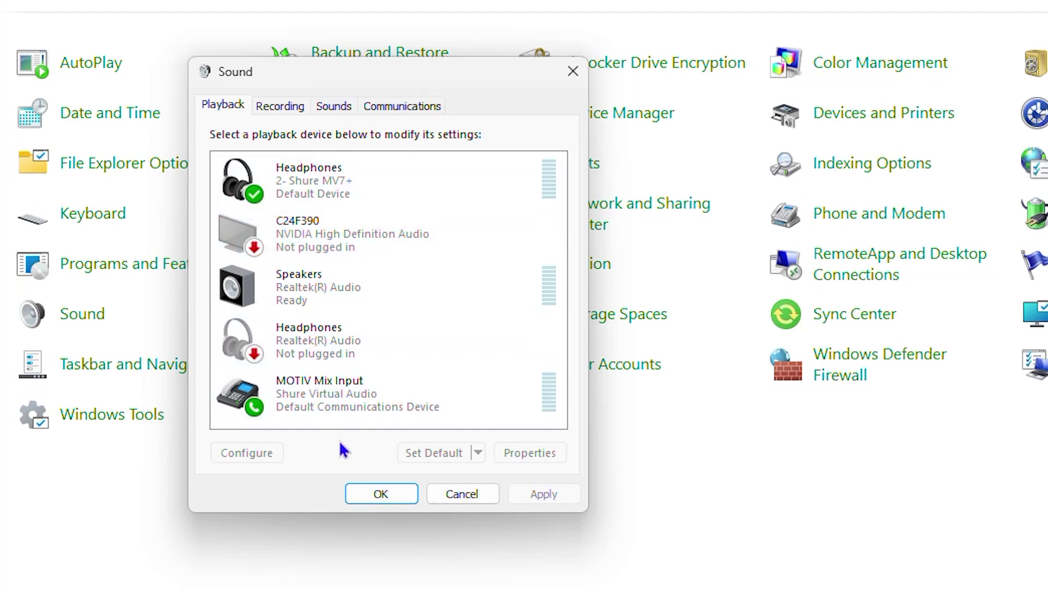
Right-click the Headphones (2- Shure MV7+) playback device to show its actions
right_click(335, 179)
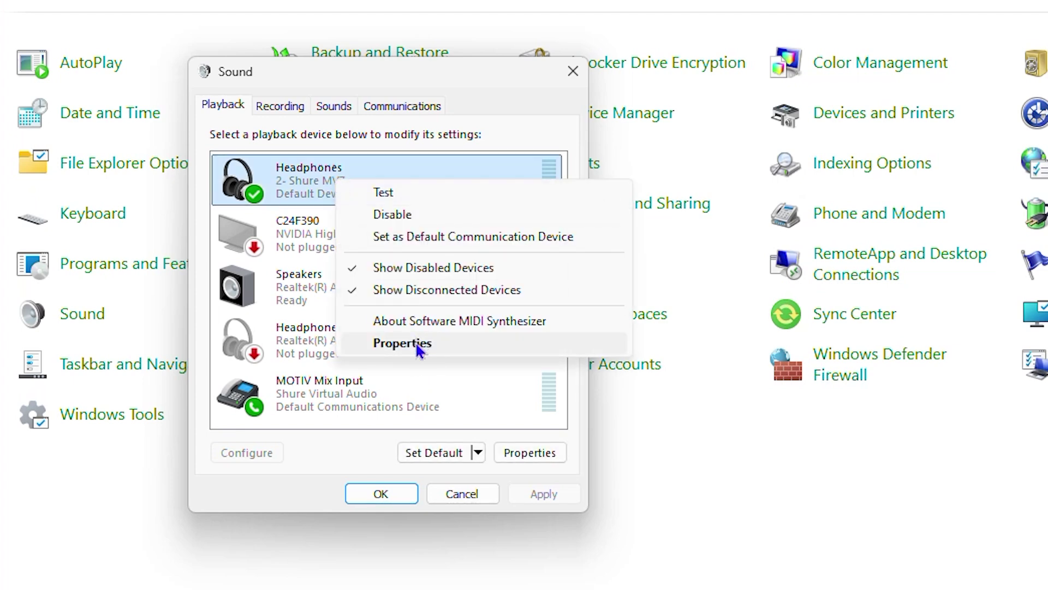
Check the Headphones properties tabs (volume 80, 48000 Hz format, spatial sound), then close both dialogs
click(418, 348)
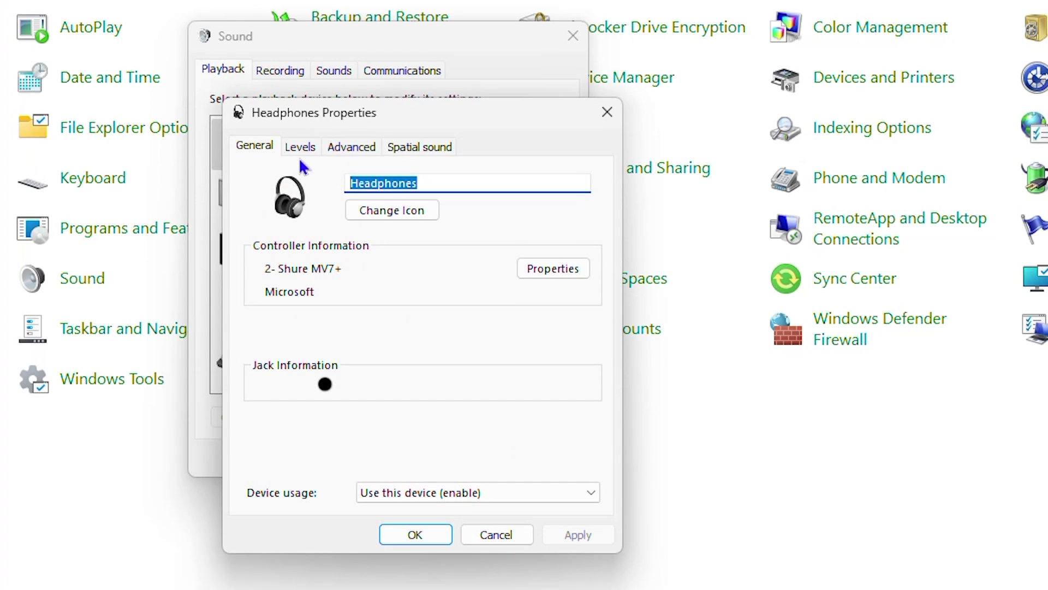
click(300, 149)
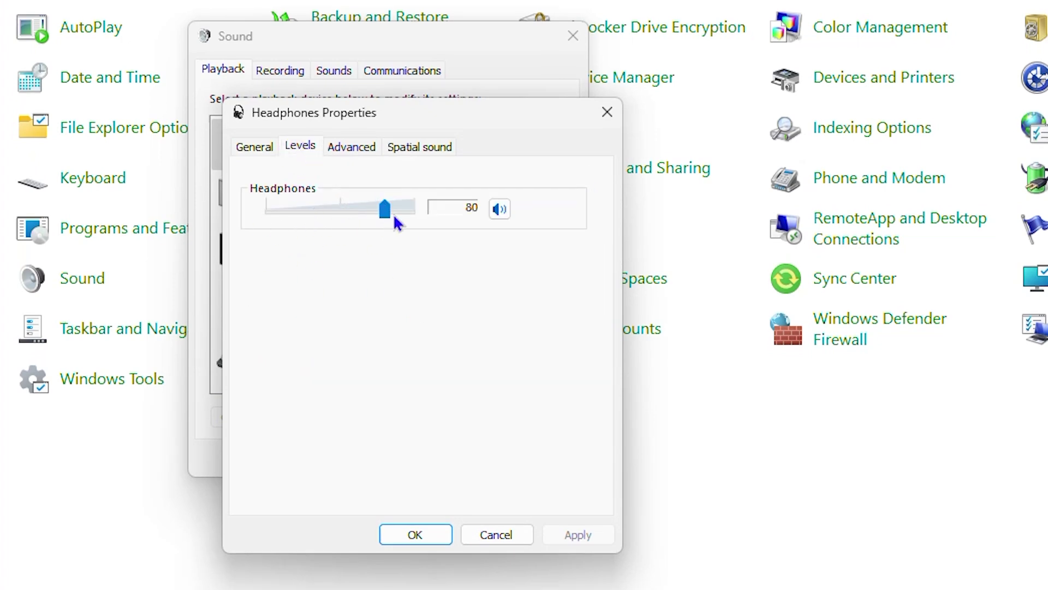
click(347, 152)
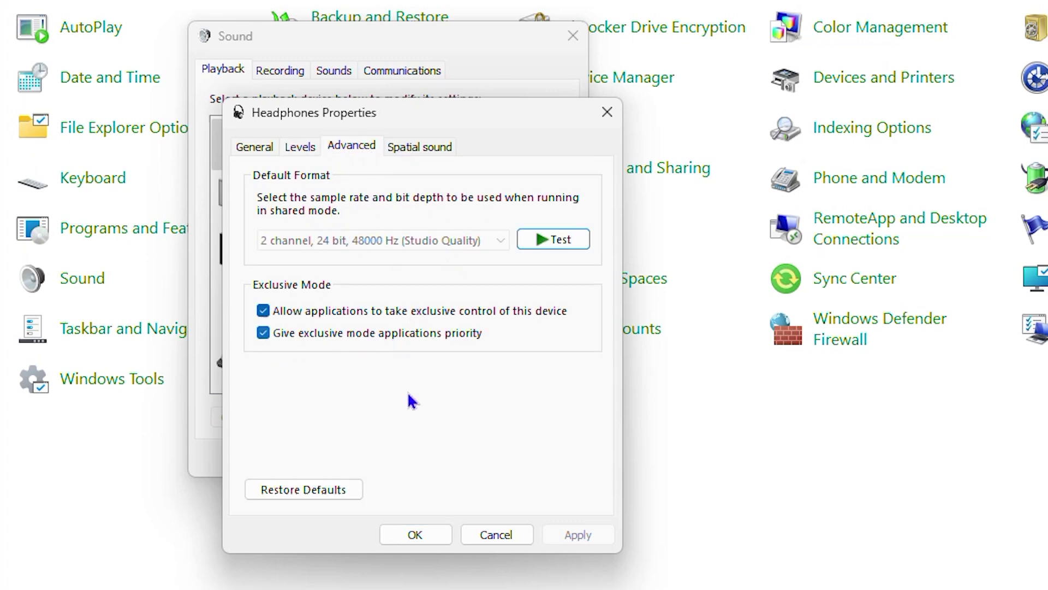
click(300, 492)
click(404, 153)
click(291, 154)
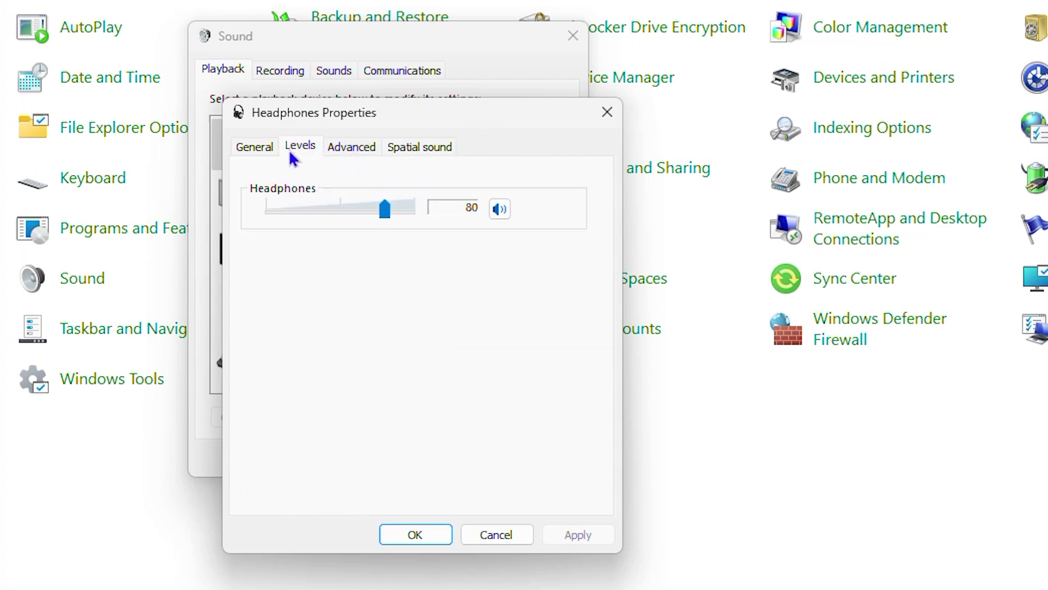
click(256, 153)
click(607, 112)
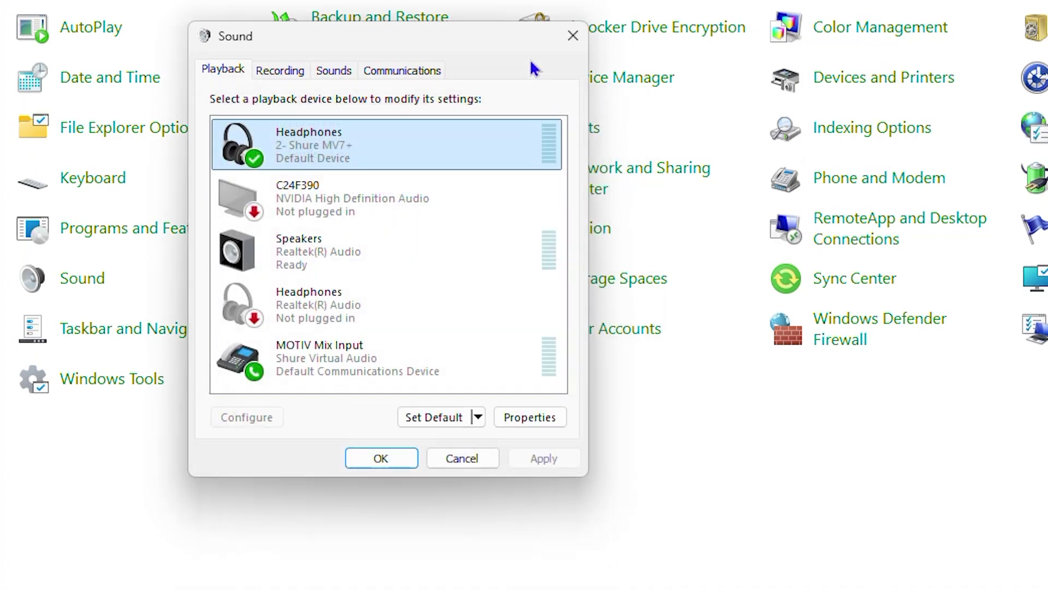
click(573, 35)
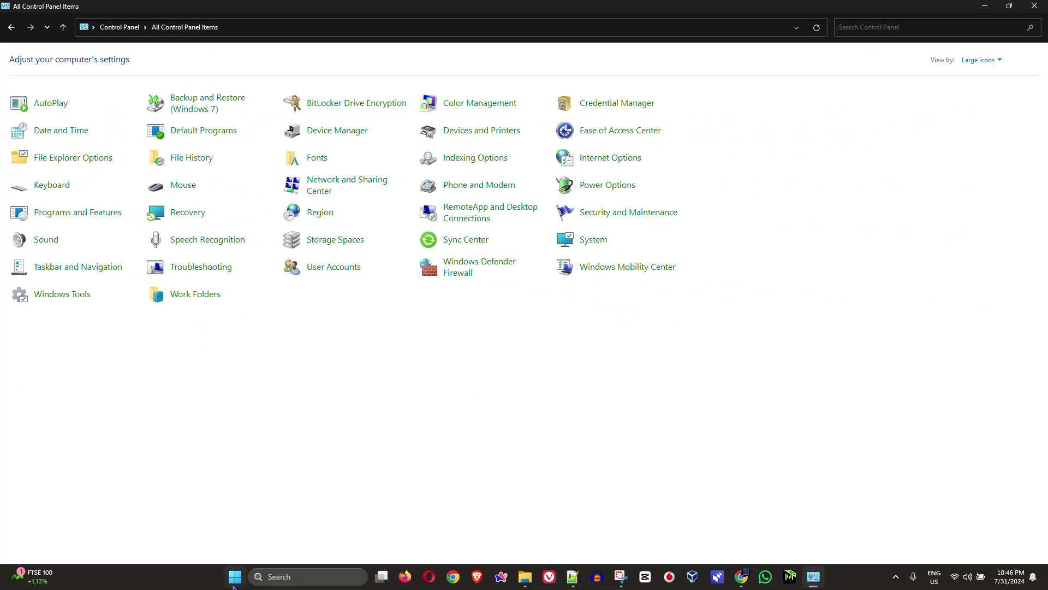
Launch Device Manager from the Start right-click menu, expand Audio inputs and outputs, and right-click the Realtek speakers
right_click(235, 577)
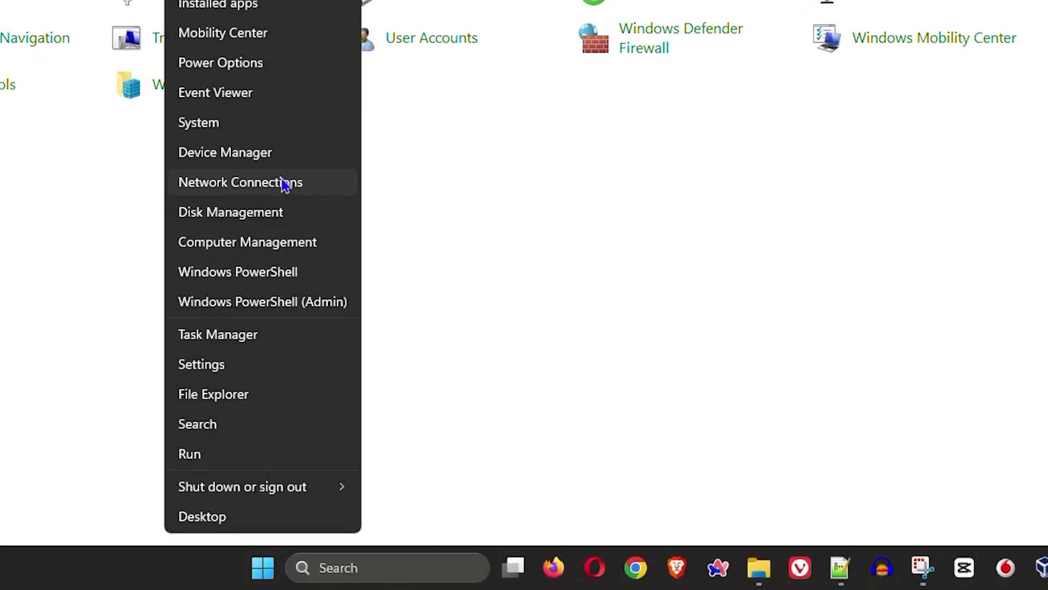
click(263, 157)
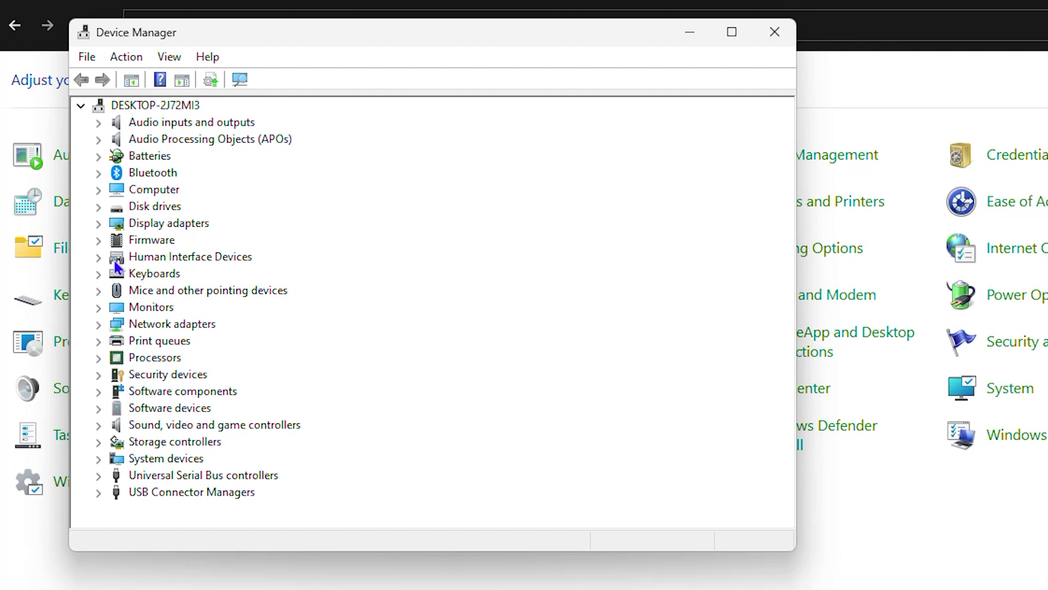
click(99, 122)
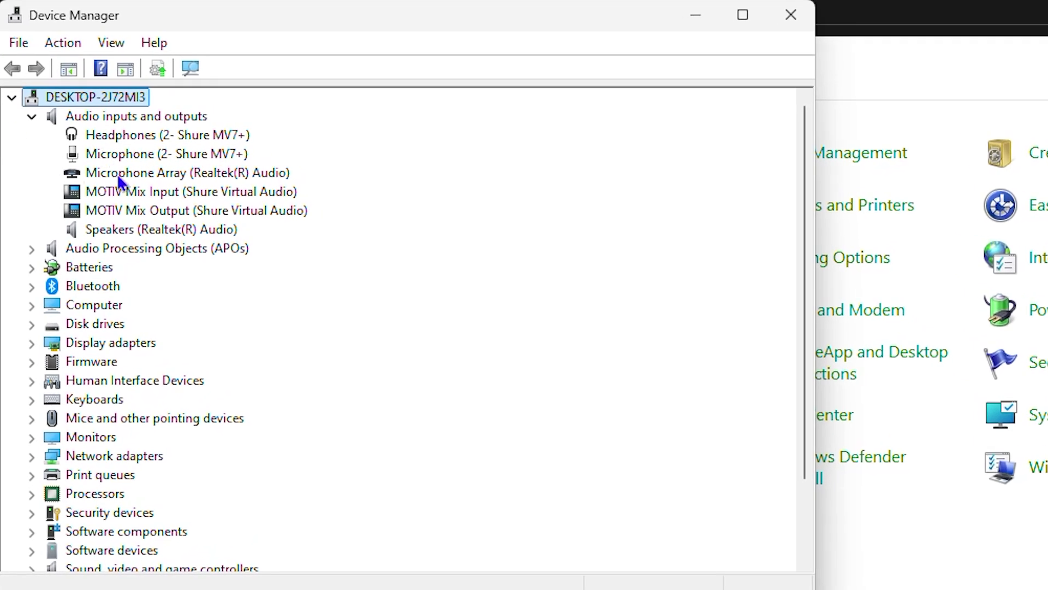
click(154, 230)
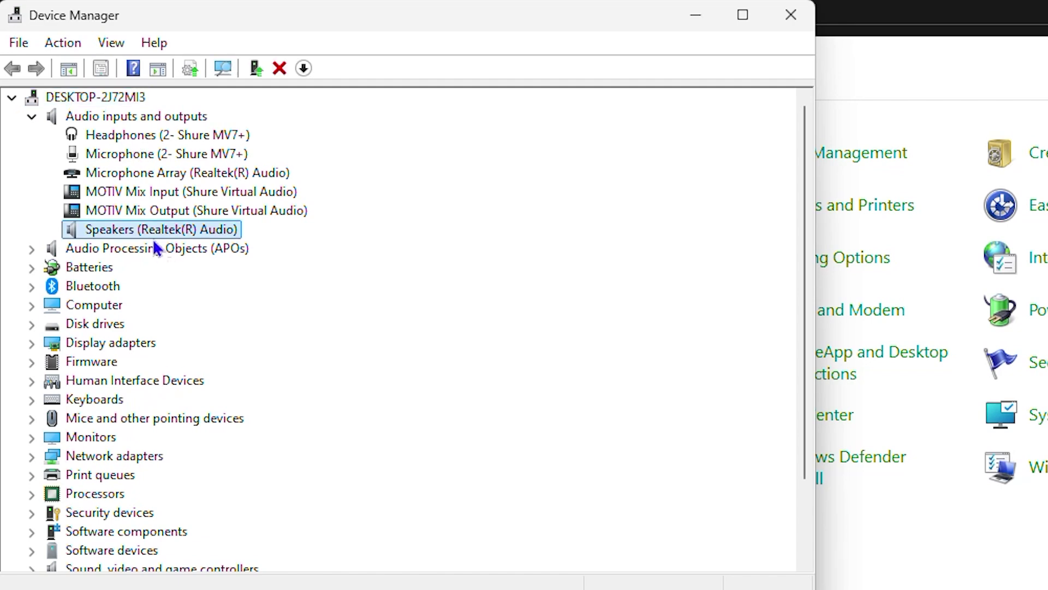
right_click(145, 228)
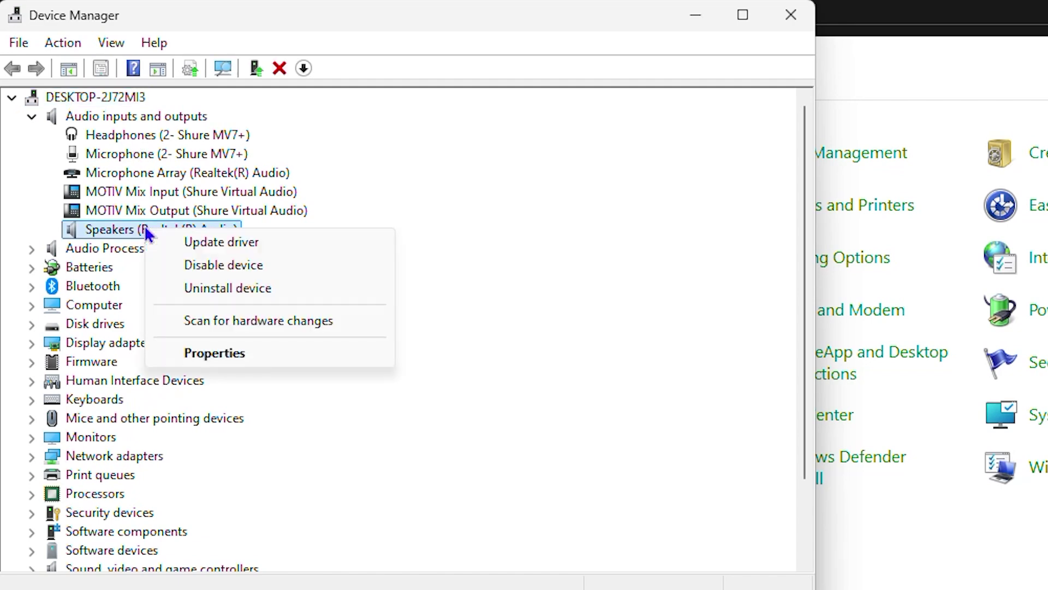
click(238, 243)
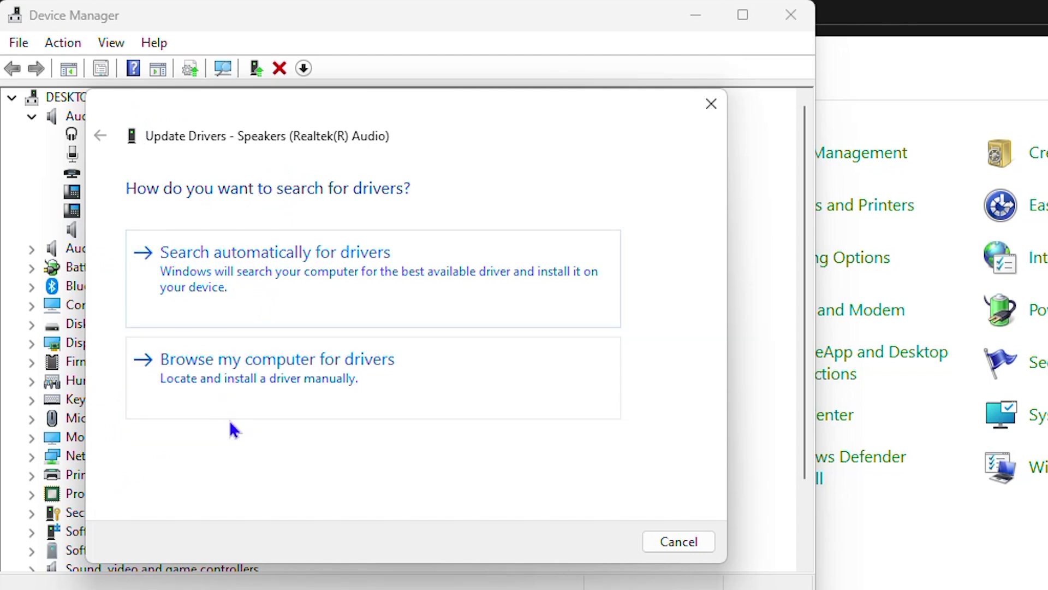
click(288, 395)
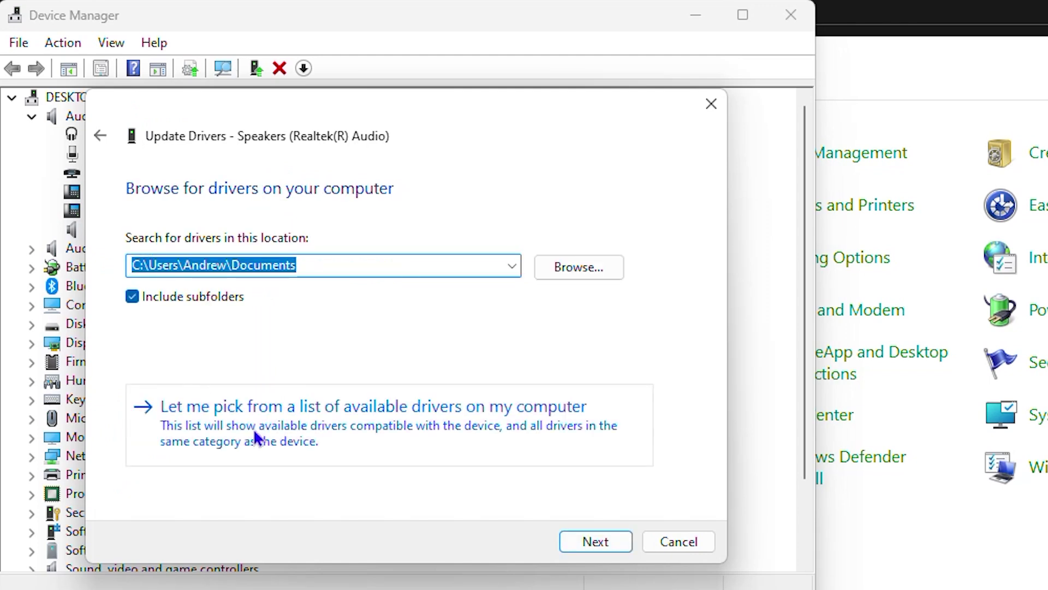
click(246, 407)
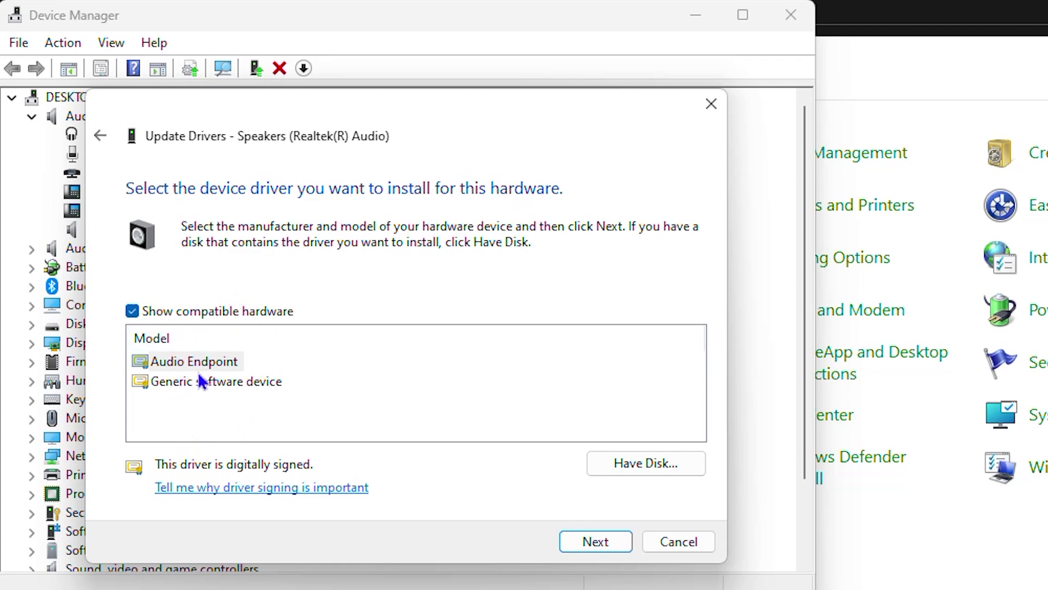
click(710, 104)
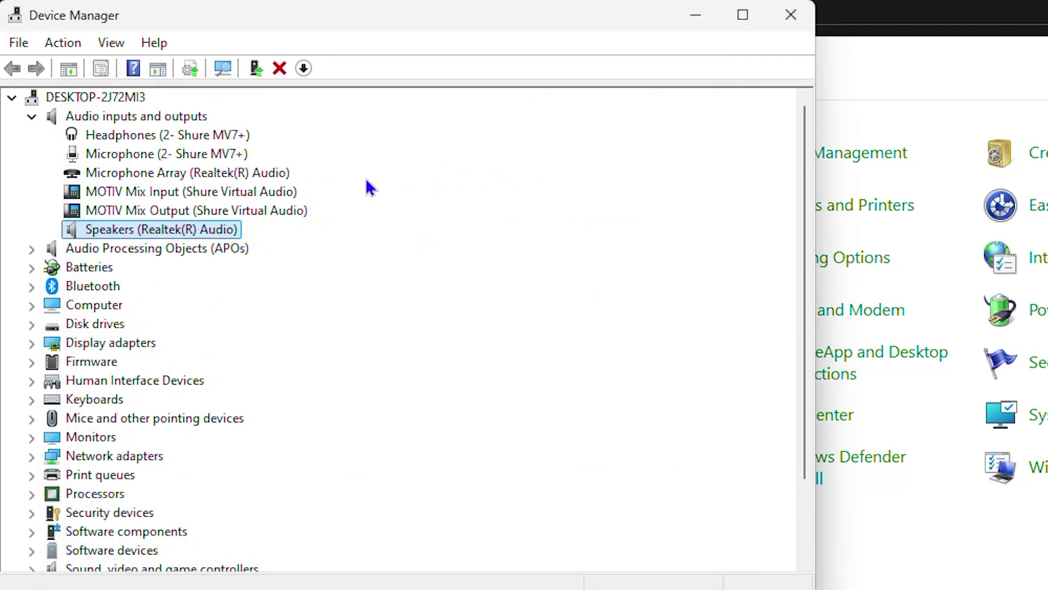